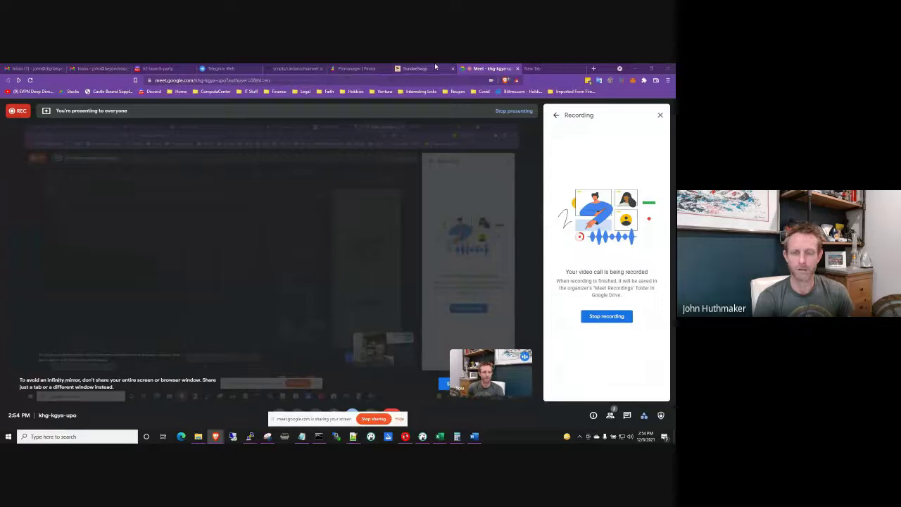
- Switch to the SundaeSwap testnet page and check which network the Nami wallet is set to use
left_click(434, 68)
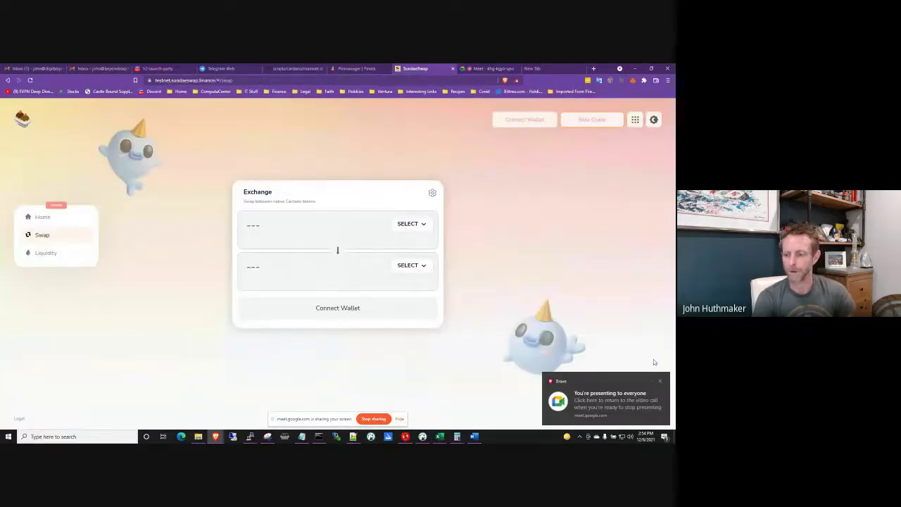
left_click(660, 381)
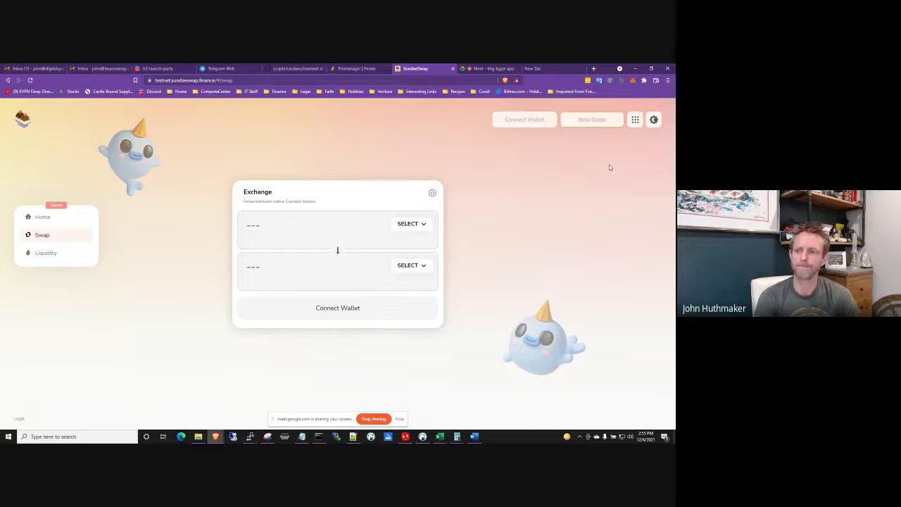
left_click(623, 81)
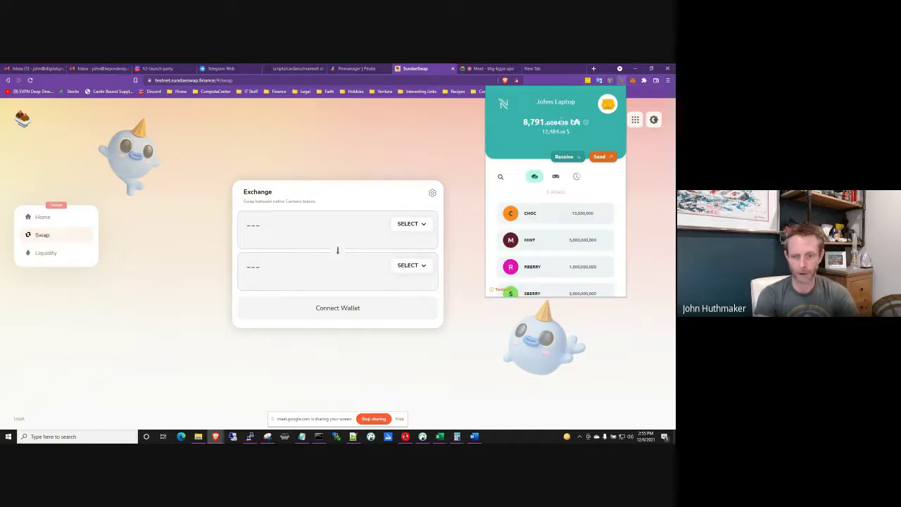
left_click(606, 104)
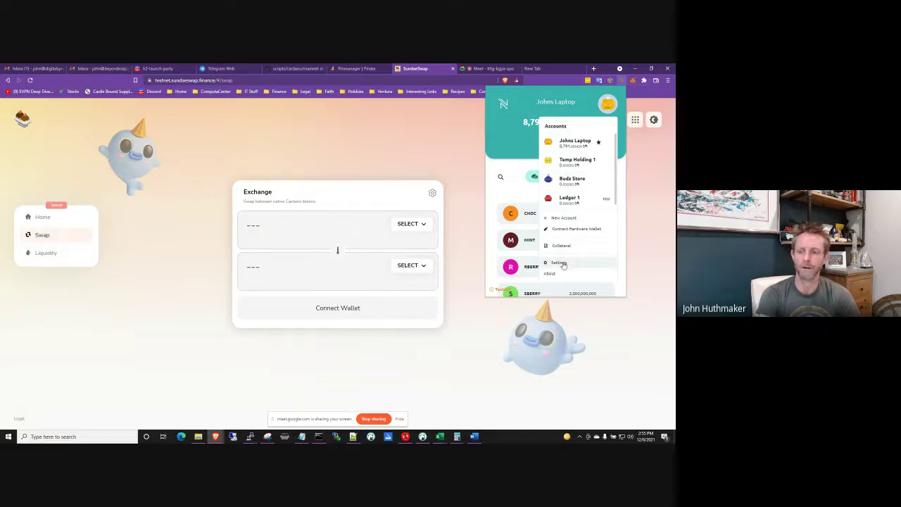
left_click(563, 263)
left_click(535, 183)
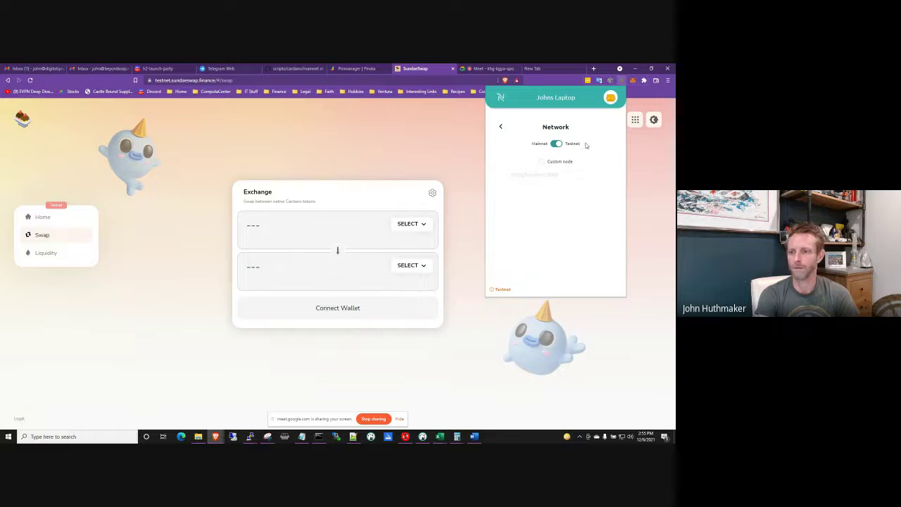
left_click(499, 128)
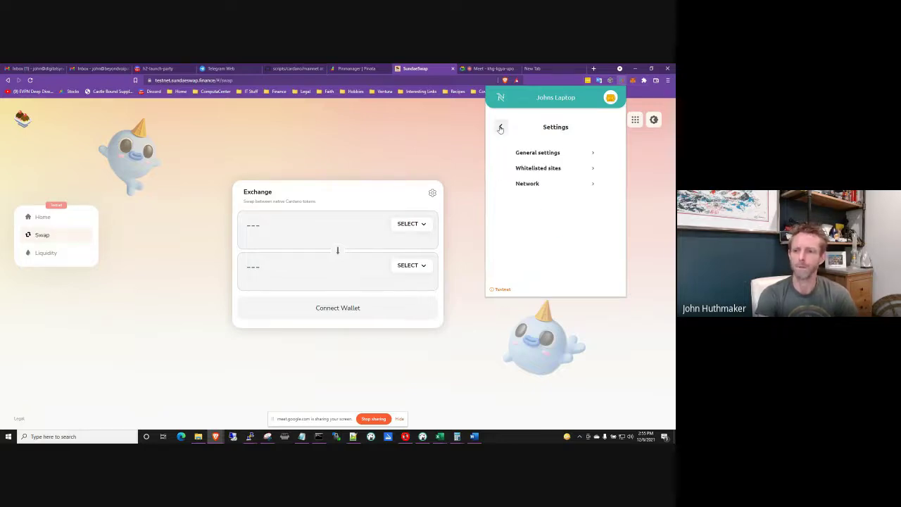
left_click(499, 128)
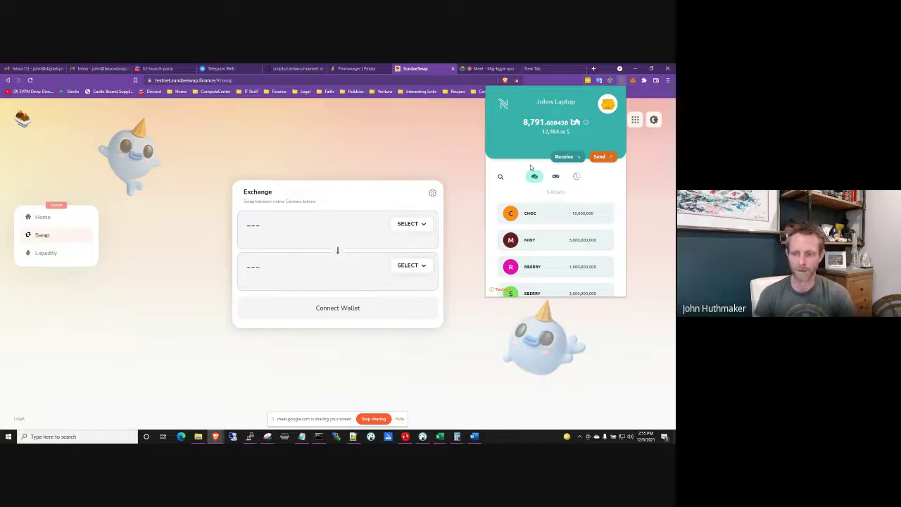
left_click(437, 152)
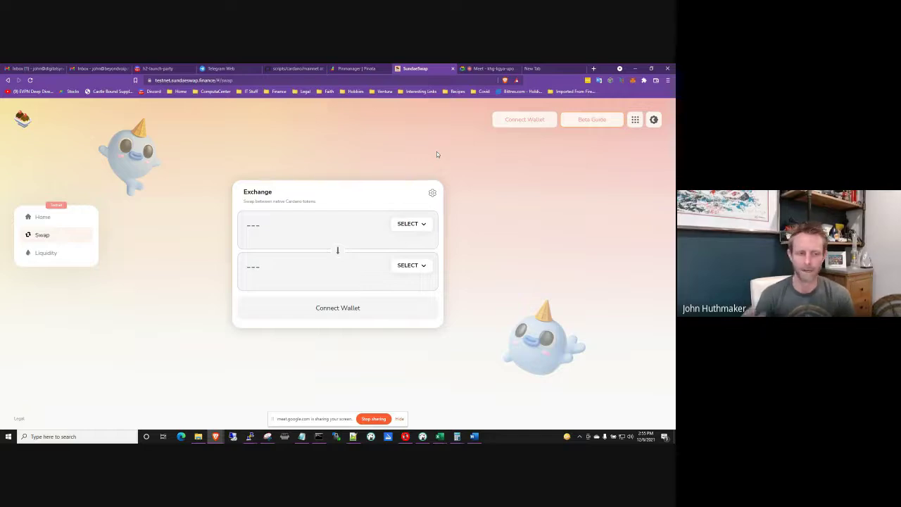
- Connect the Nami wallet to SundaeSwap, accepting the disclaimer, use terms and privacy policy
left_click(526, 119)
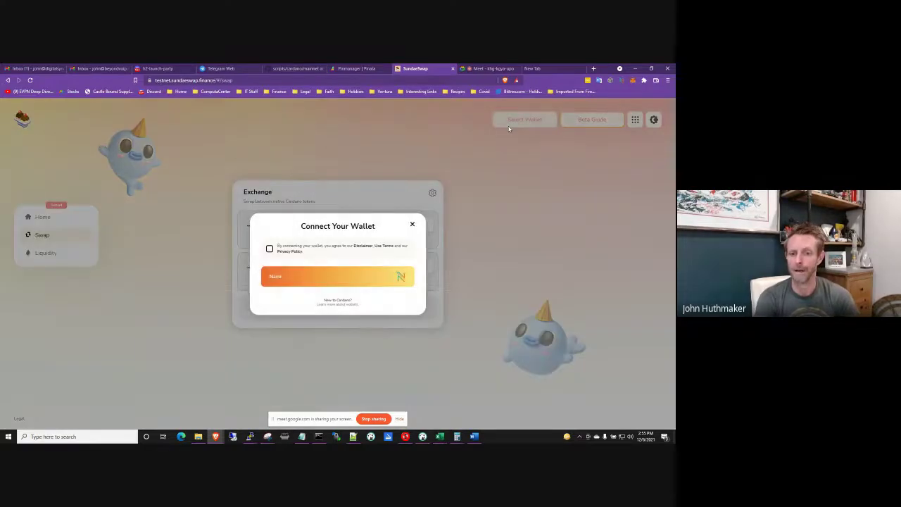
left_click(270, 250)
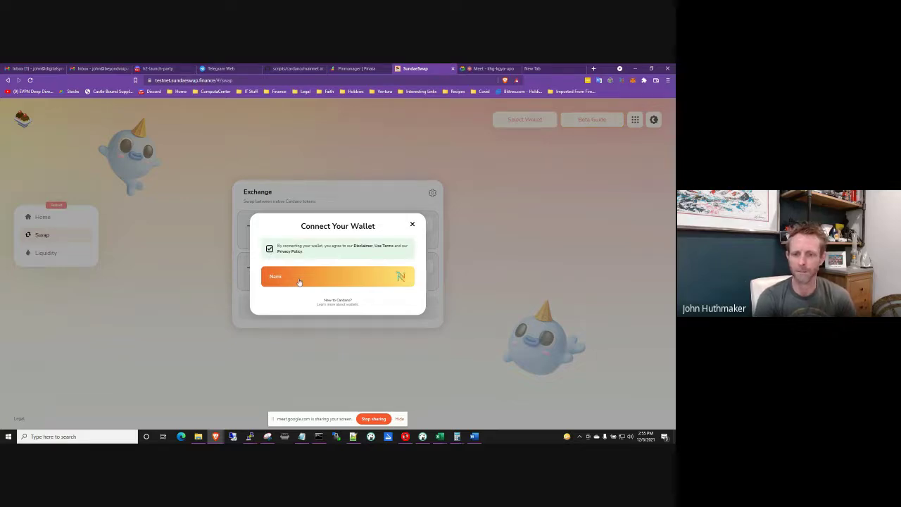
left_click(299, 282)
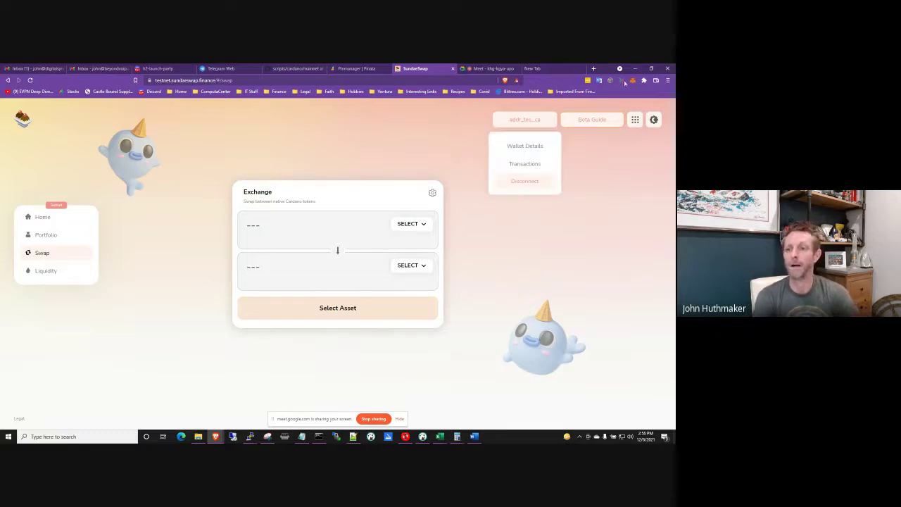
- Check the collateral amount set in the Nami wallet, leaving it in place
left_click(623, 80)
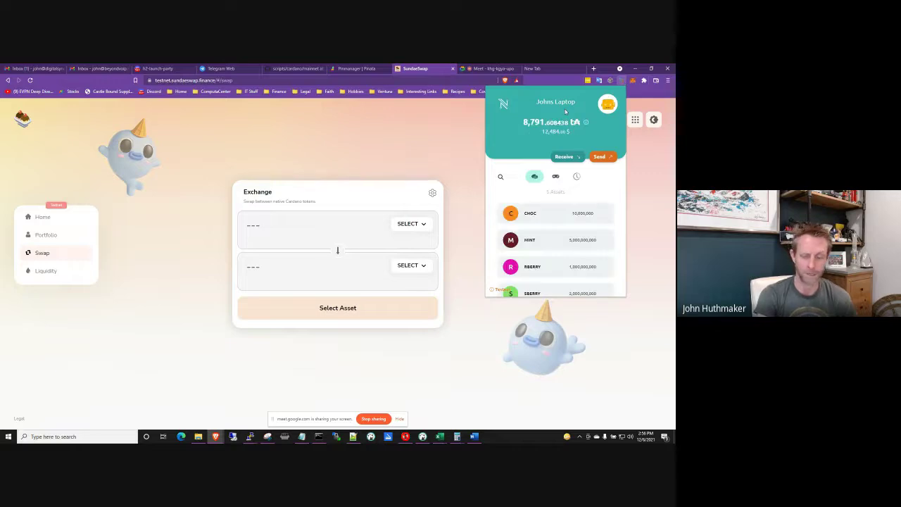
left_click(607, 104)
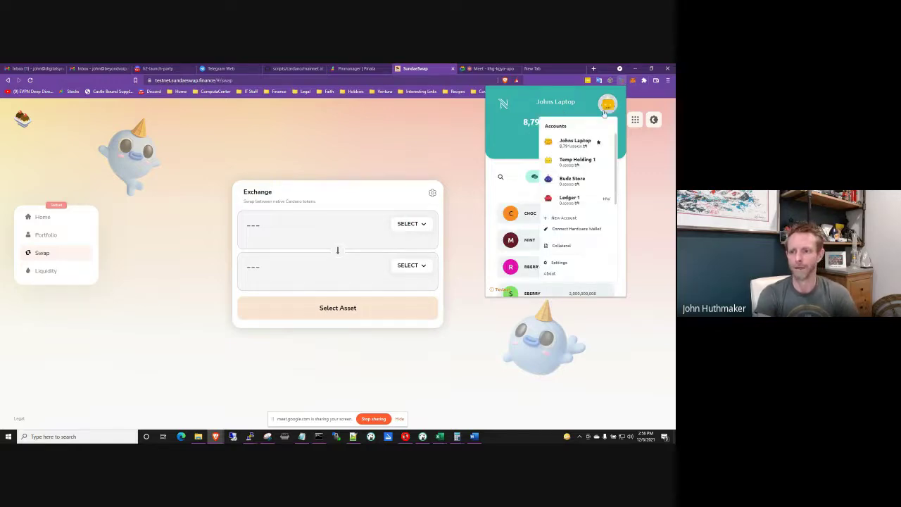
left_click(563, 244)
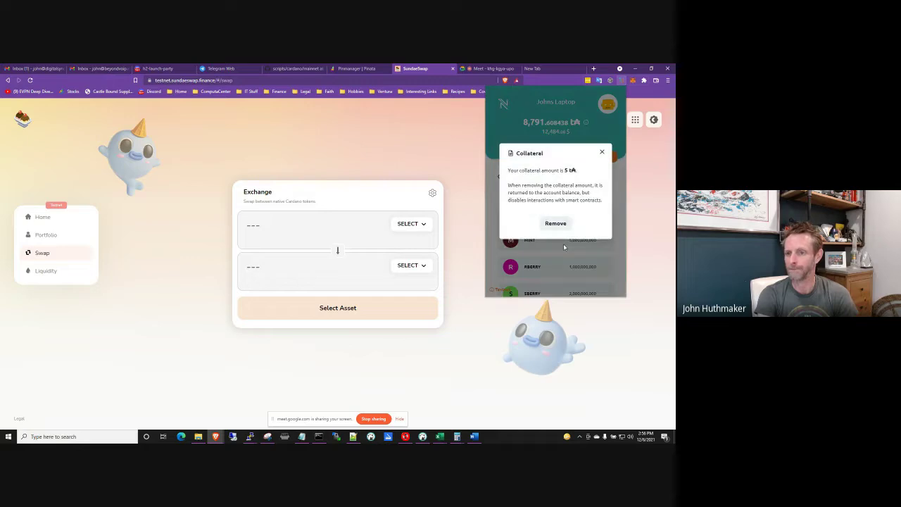
left_click(602, 152)
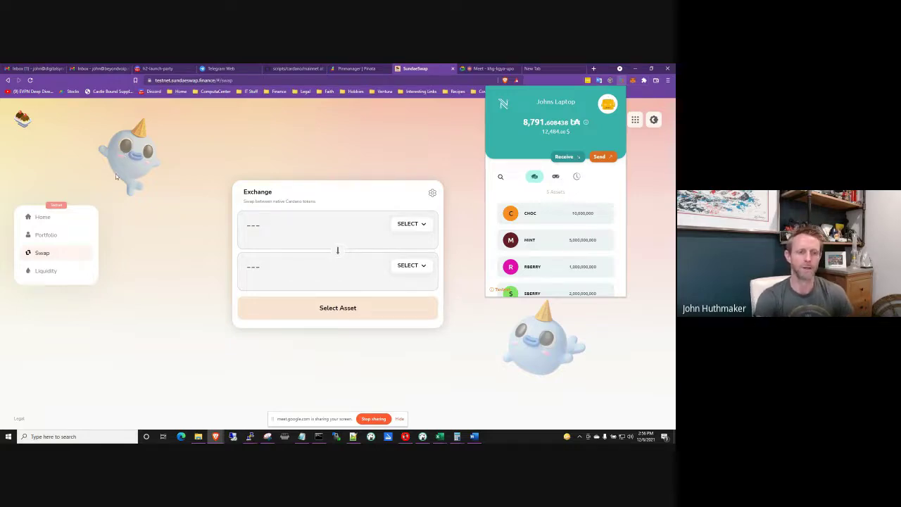
- Look through the liquidity pools on the home page and the connected wallet's portfolio
left_click(44, 218)
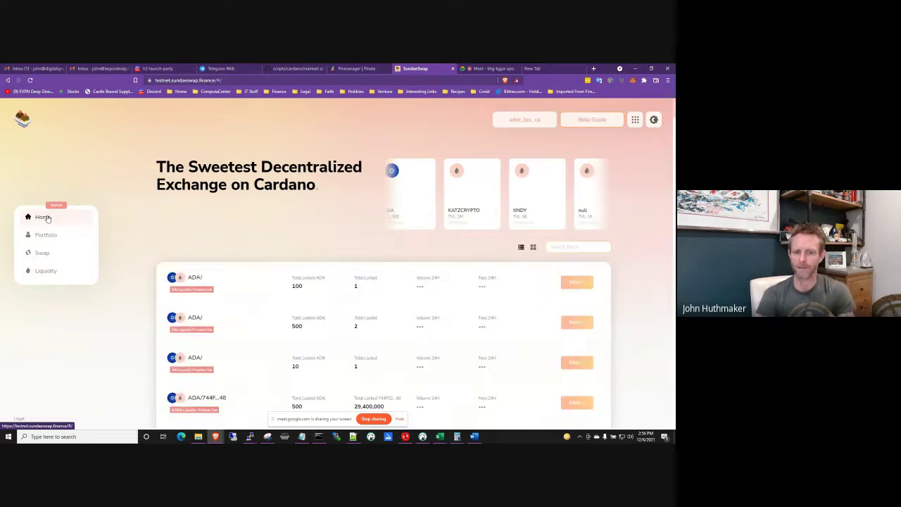
scroll(181, 205, "down", 3)
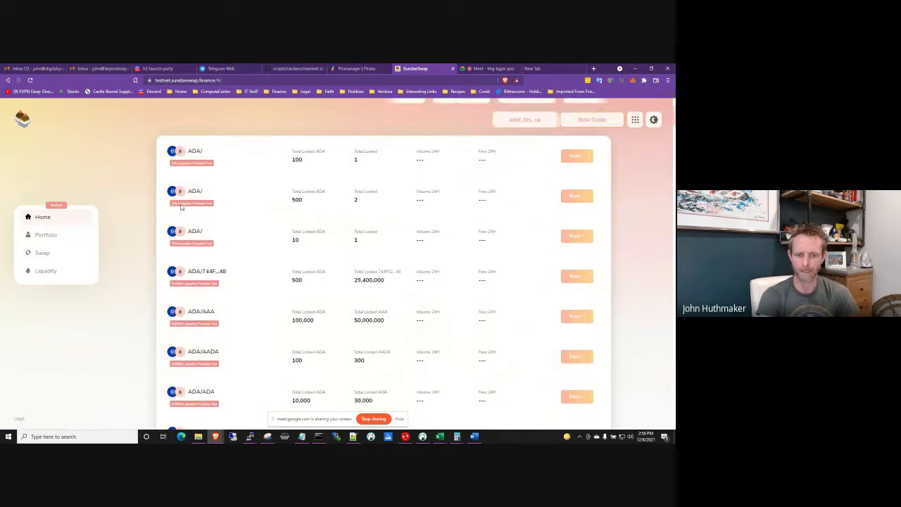
scroll(181, 206, "down", 3)
scroll(179, 242, "up", 6)
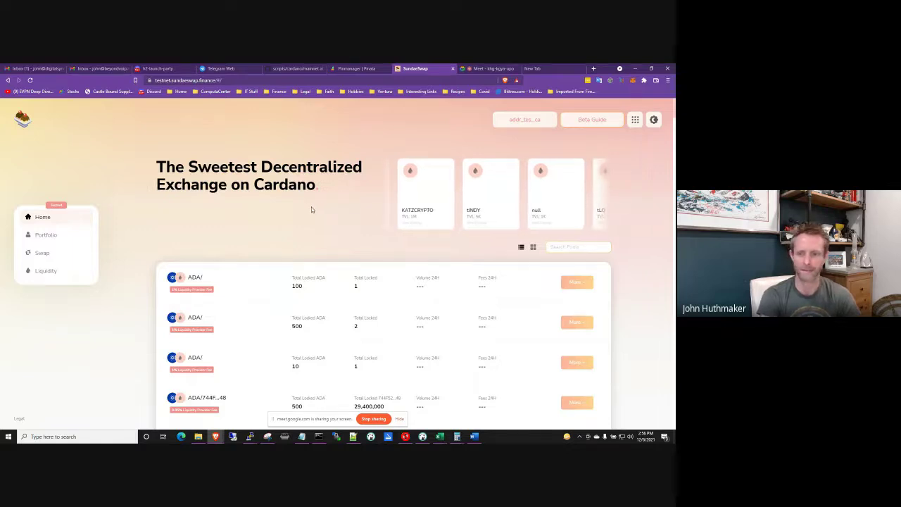
left_click(42, 236)
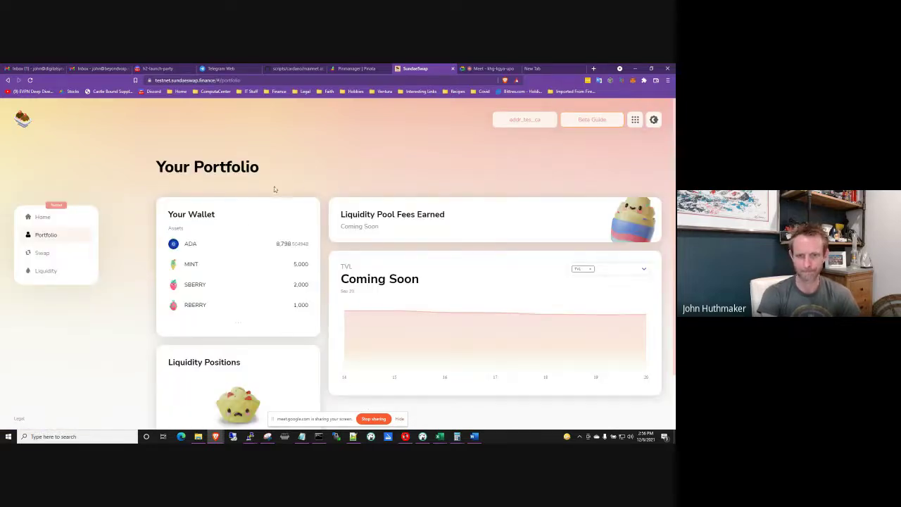
- Set up a swap from SBERRY to VANIL using the maximum SBERRY balance of 2000
left_click(42, 256)
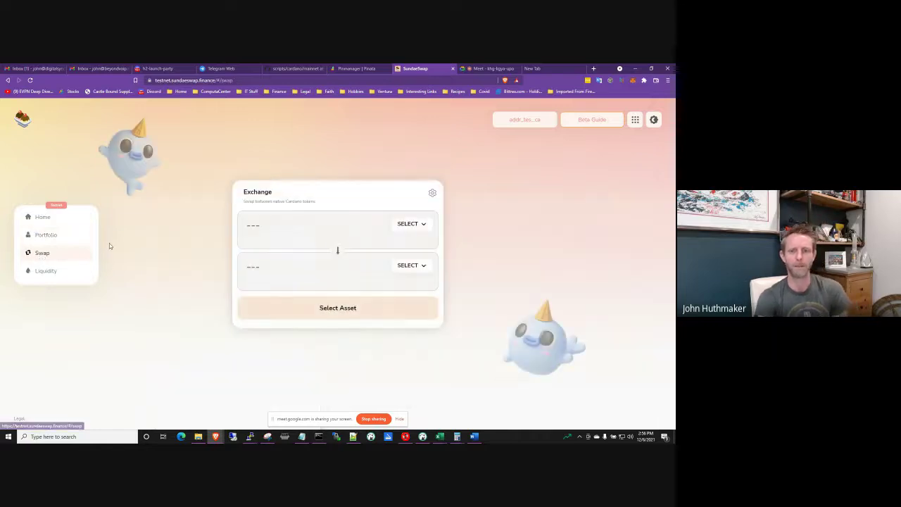
left_click(422, 224)
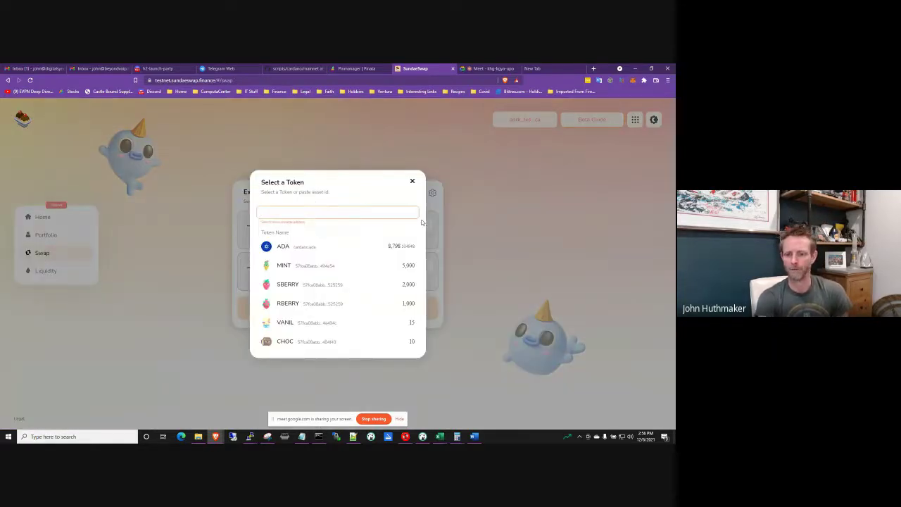
left_click(294, 284)
left_click(415, 268)
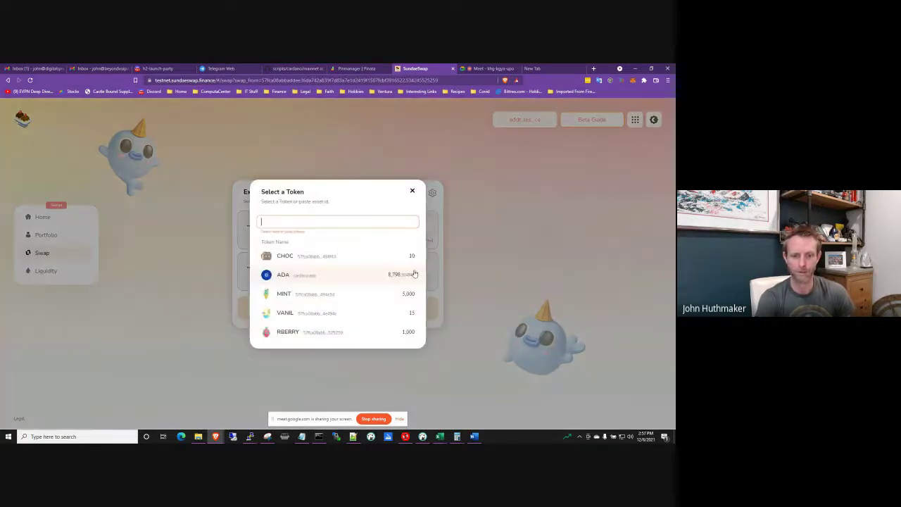
left_click(312, 317)
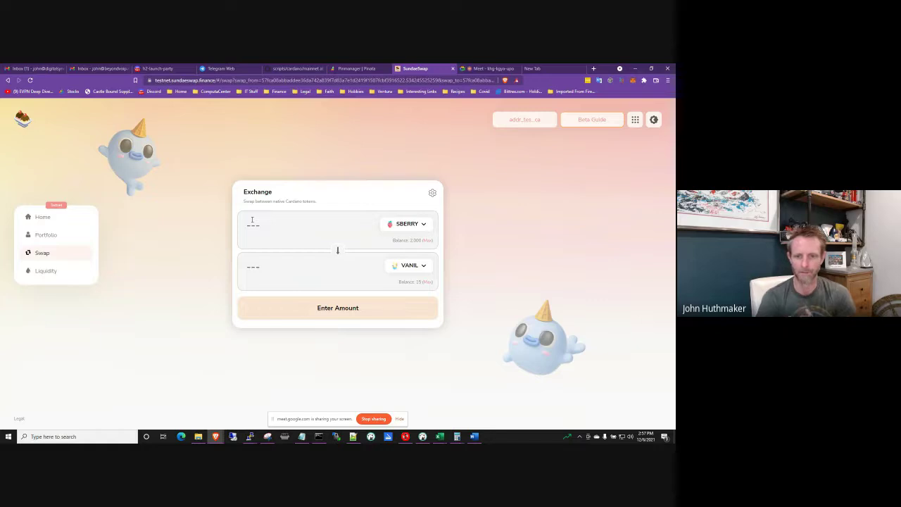
left_click(427, 240)
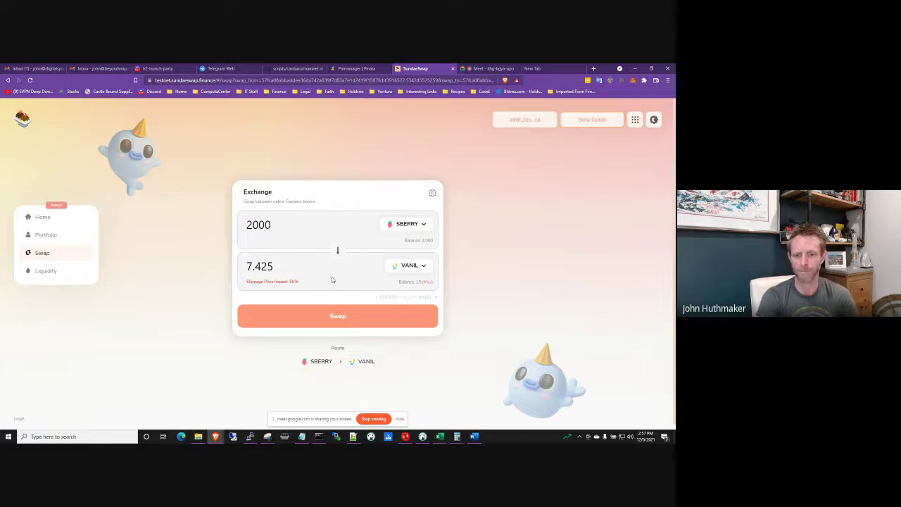
- Review the fees and details of the 2,000 SBERRY to VANIL swap and submit it
left_click(339, 315)
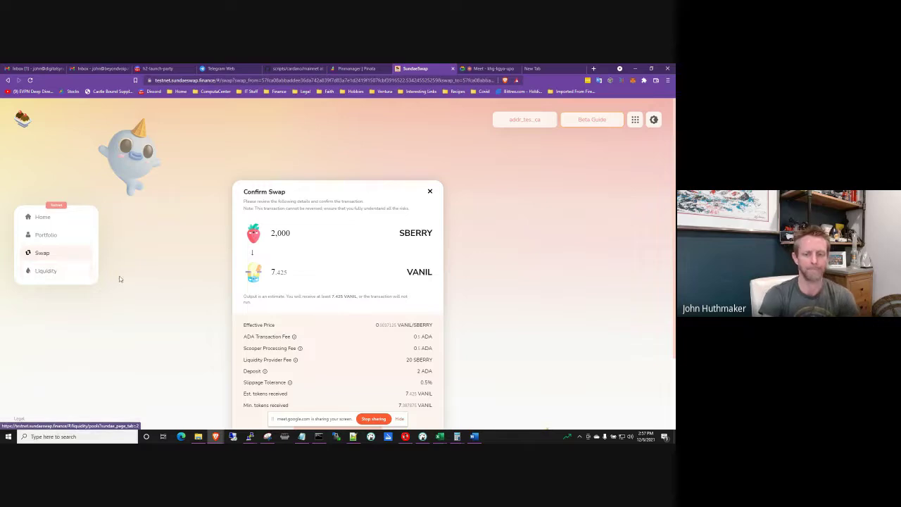
scroll(151, 237, "down", 1)
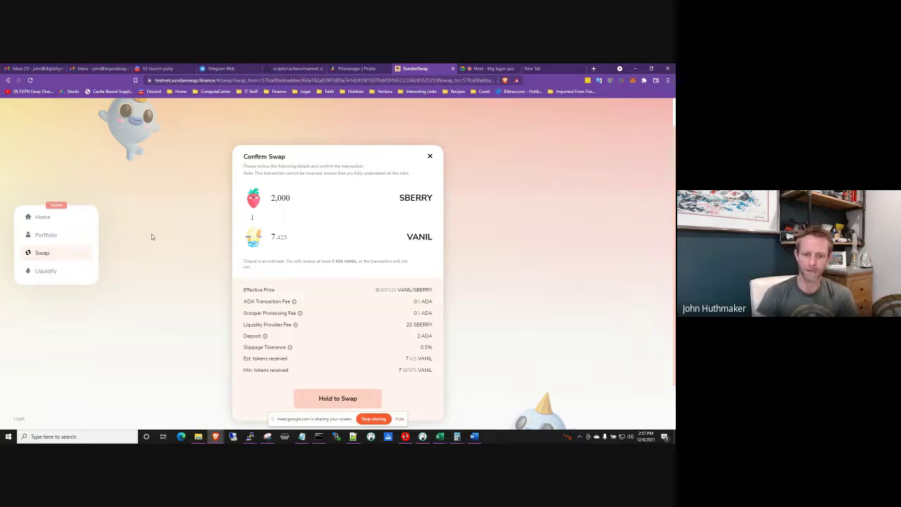
scroll(170, 239, "down", 1)
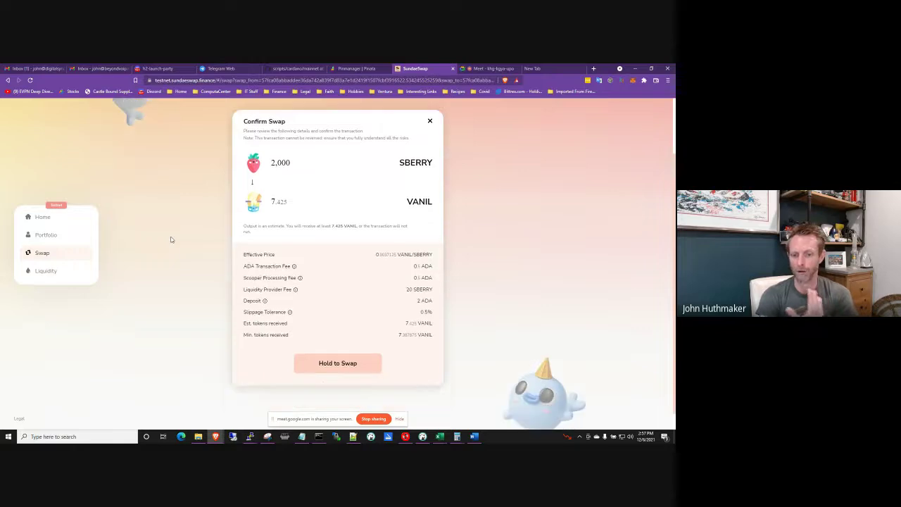
left_click(331, 362)
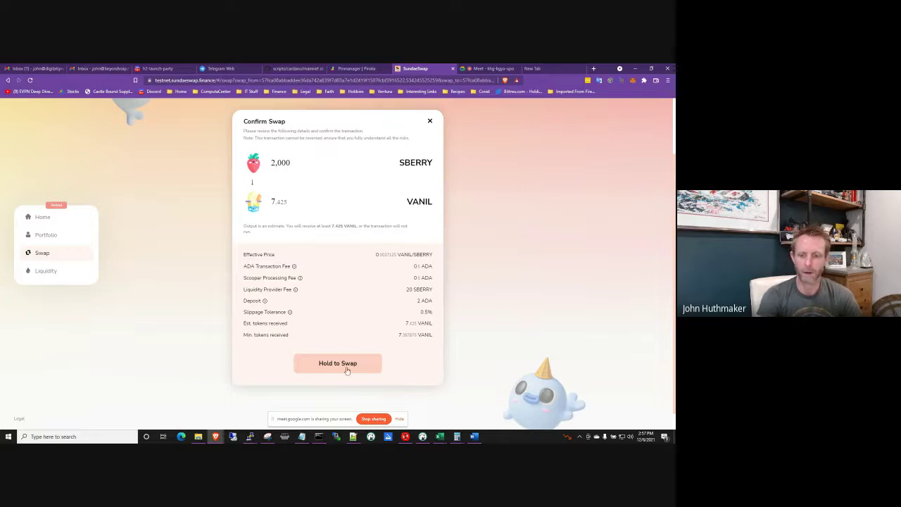
left_click_drag(343, 364, 360, 363)
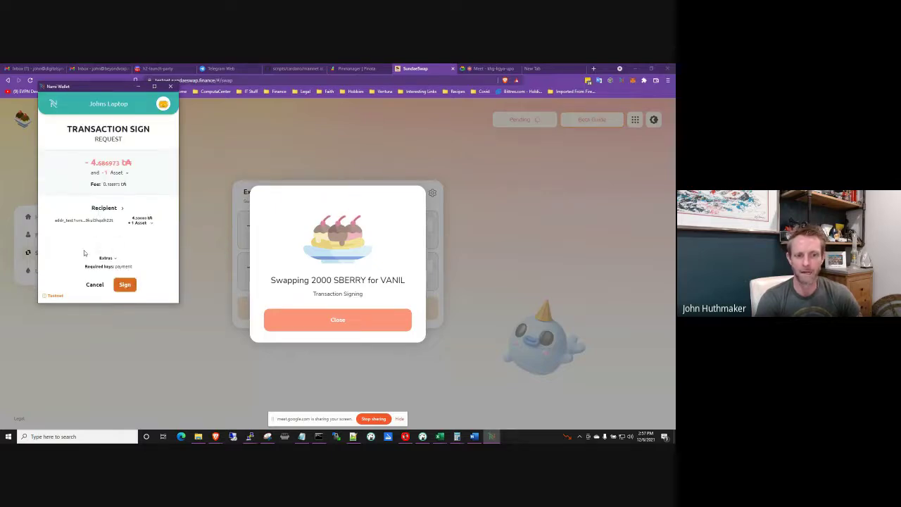
- Sign the swap transaction in the Nami wallet by entering the wallet password, and dismiss the swap progress dialog
left_click(125, 284)
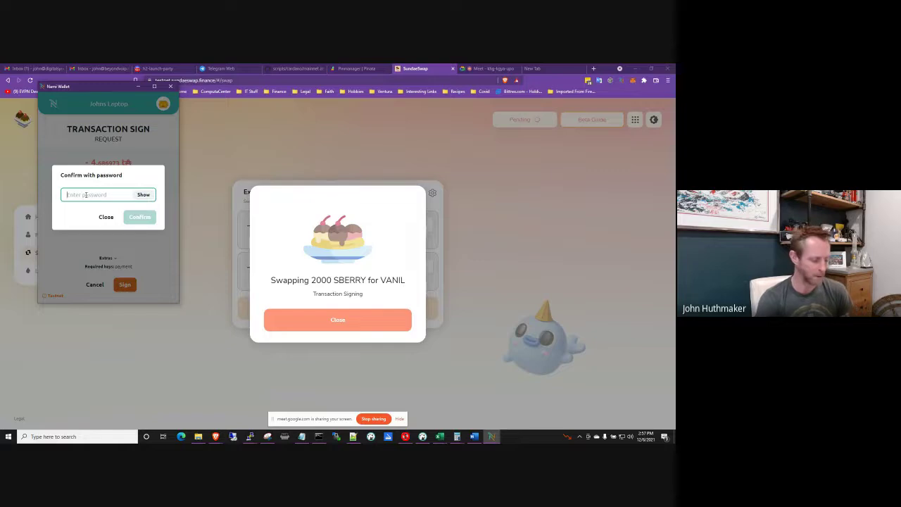
key("ctrl+v")
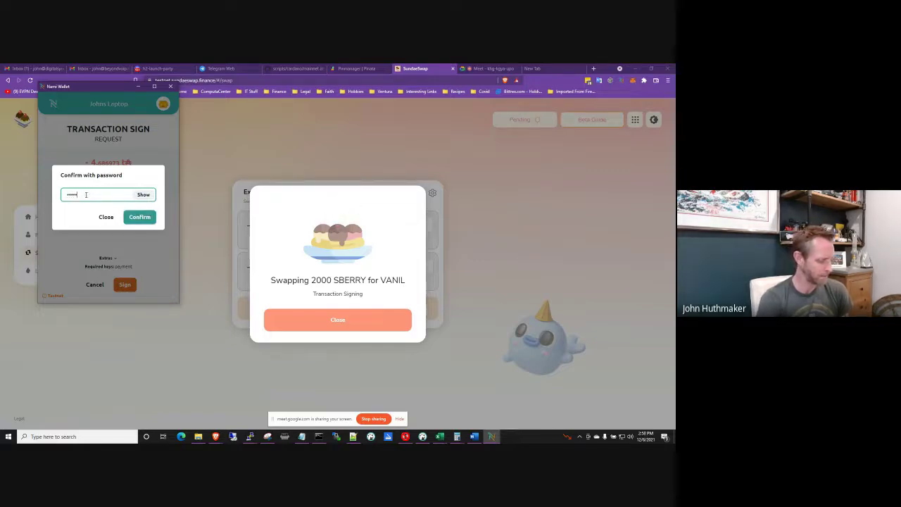
type("•••••")
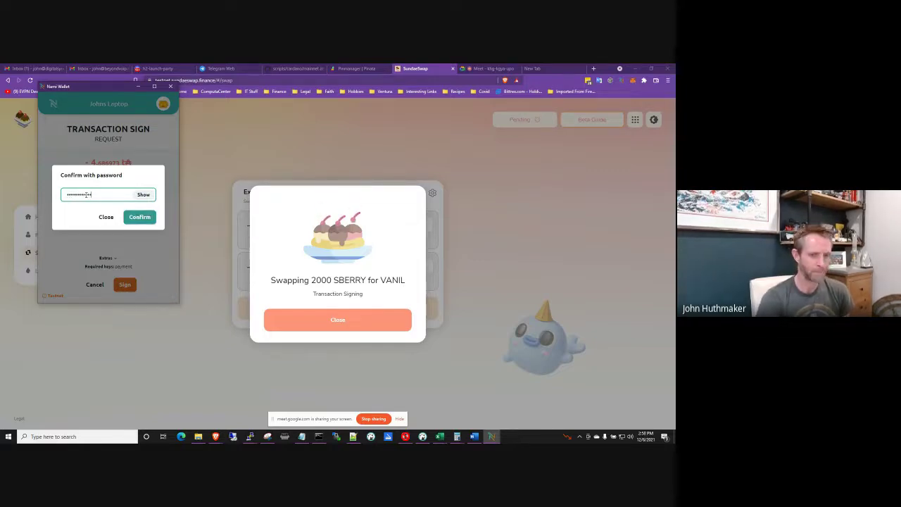
left_click(145, 221)
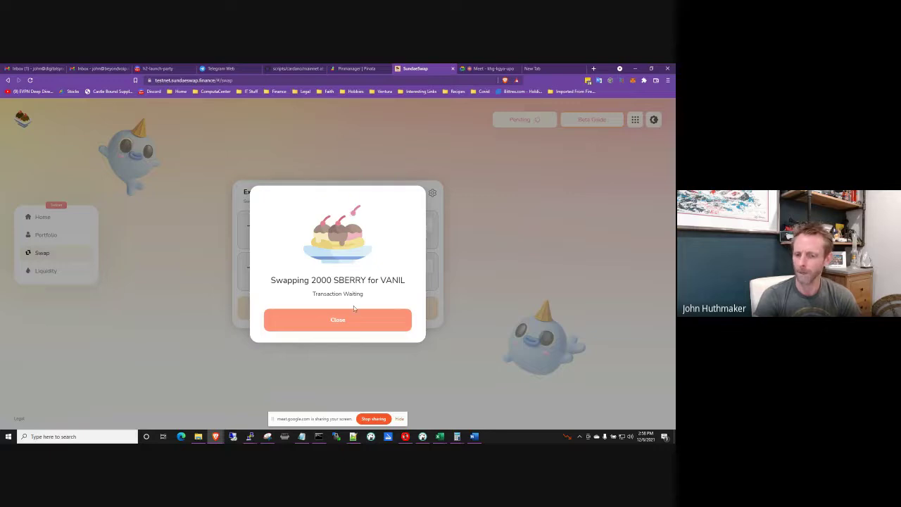
left_click(325, 321)
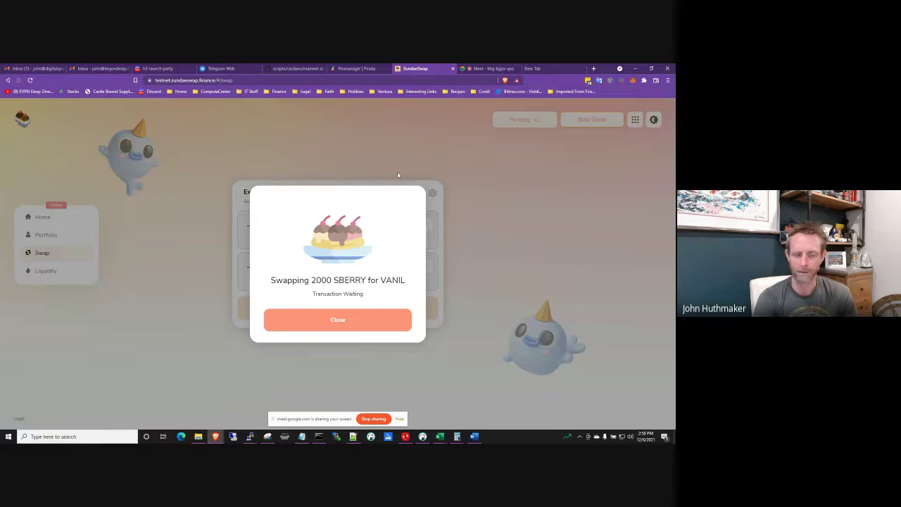
left_click(337, 323)
- View the connected wallet's pending transactions in SundaeSwap
left_click(524, 120)
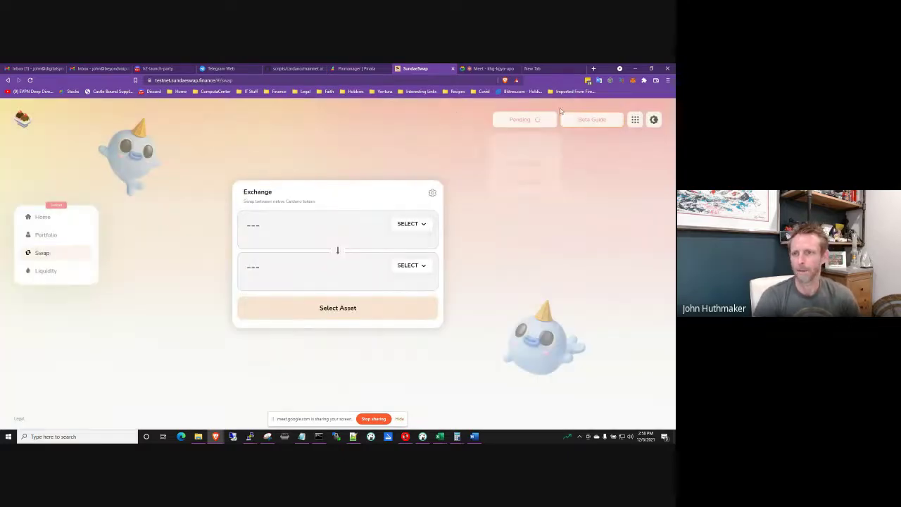
left_click(529, 166)
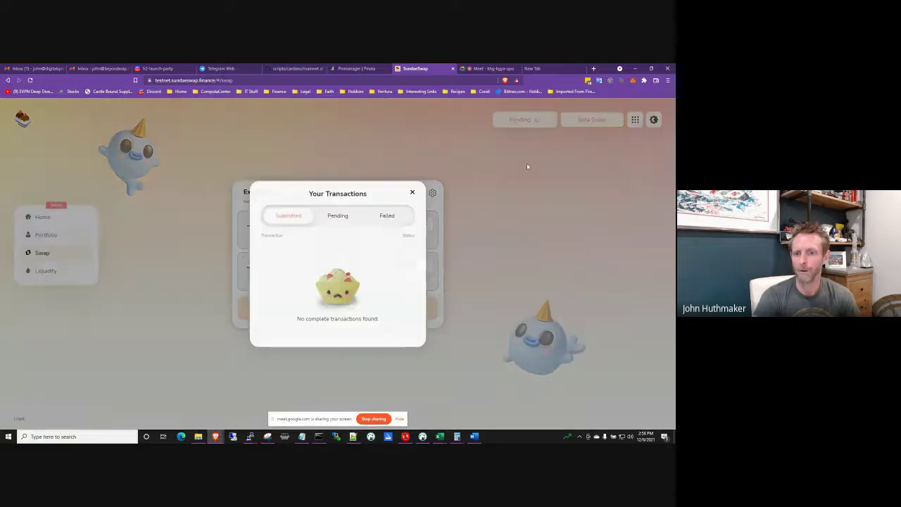
left_click(338, 217)
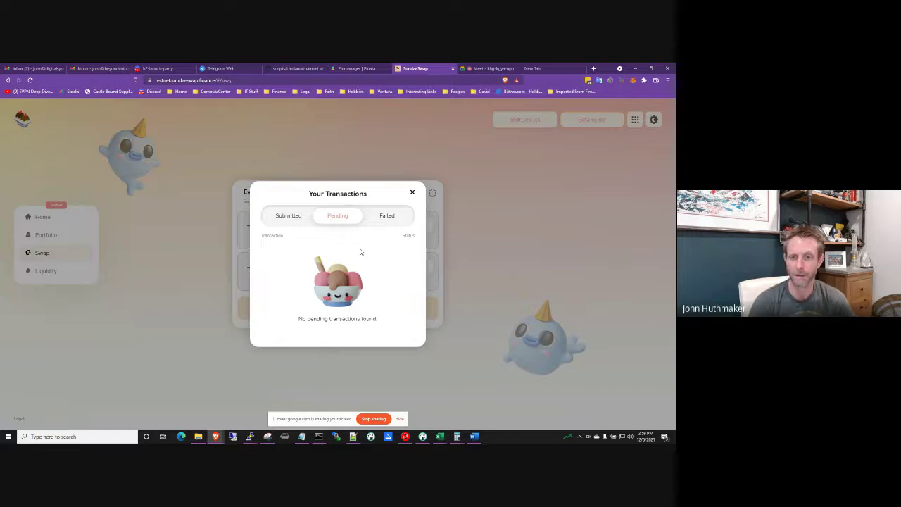
- Switch back to the Google Meet call
left_click(492, 68)
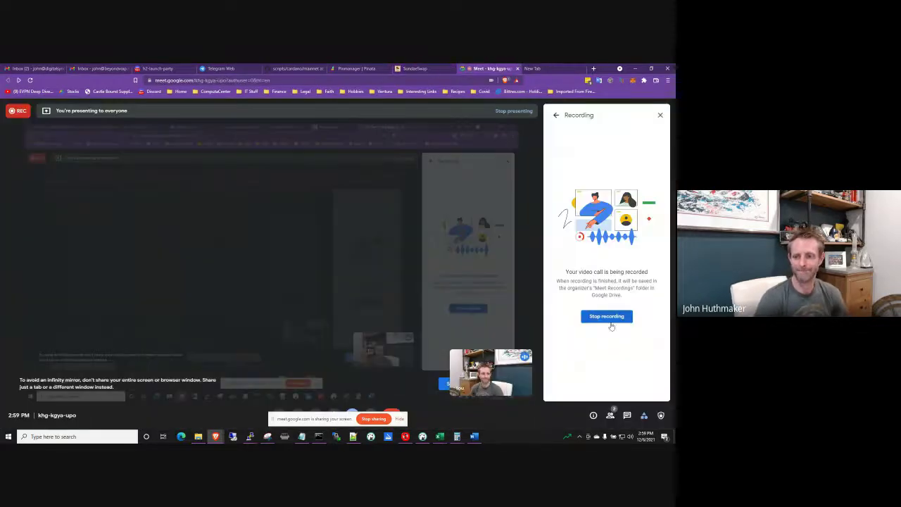